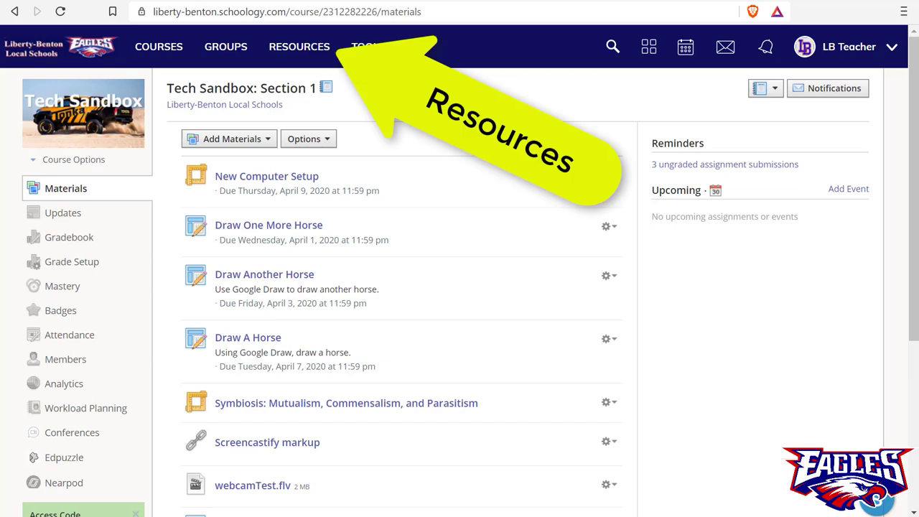
Step: Create a new collection titled "Course Archives" in the personal resources
click(316, 47)
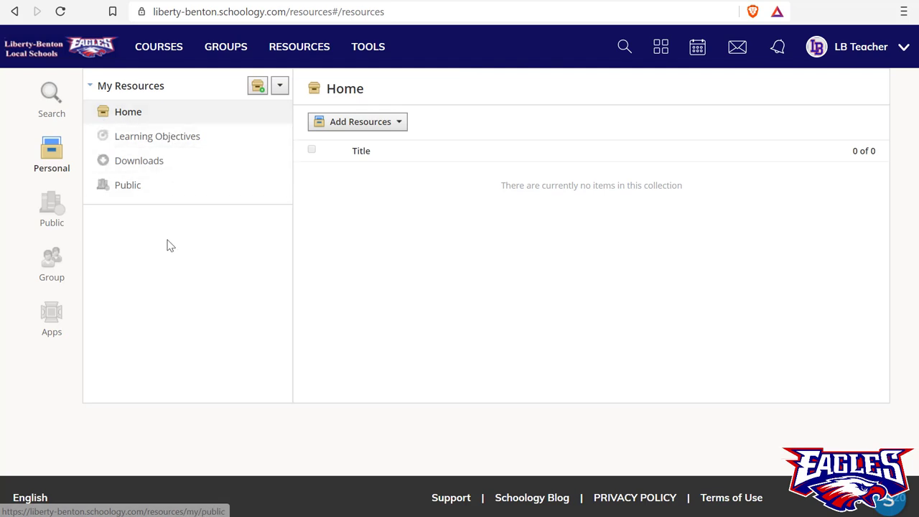
click(258, 86)
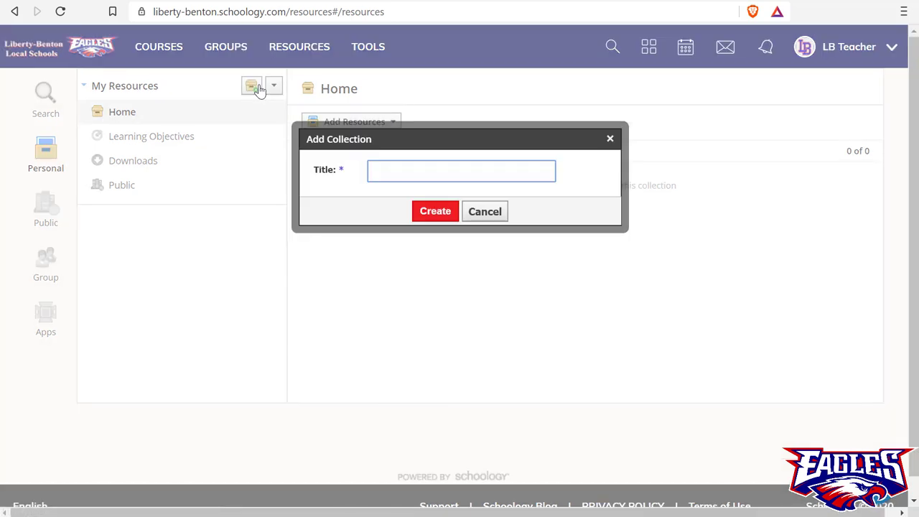
text(Course Archives)
key(Return)
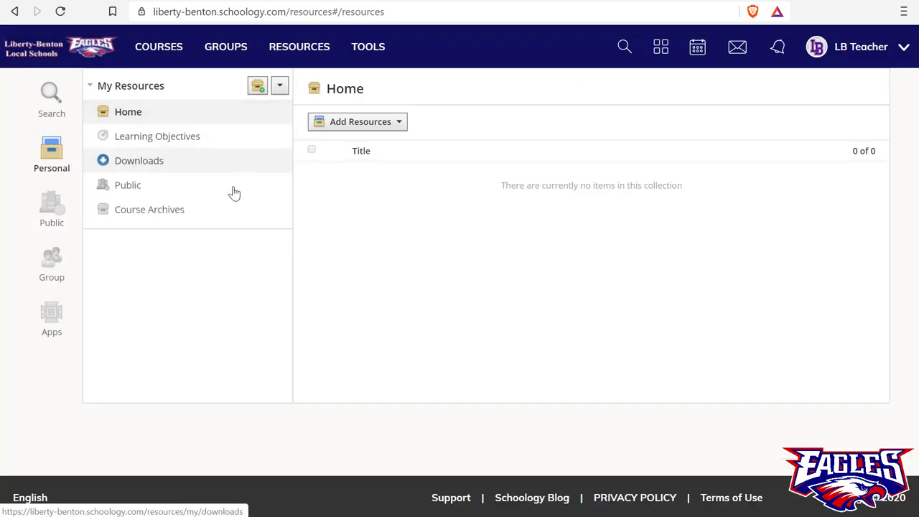
Step: Add a folder named "2019-2020" to the Course Archives collection
click(163, 222)
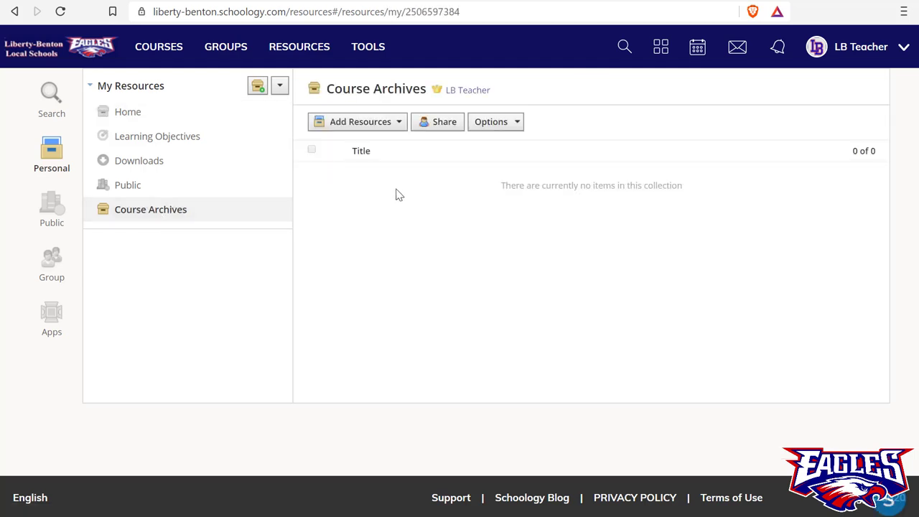
click(400, 124)
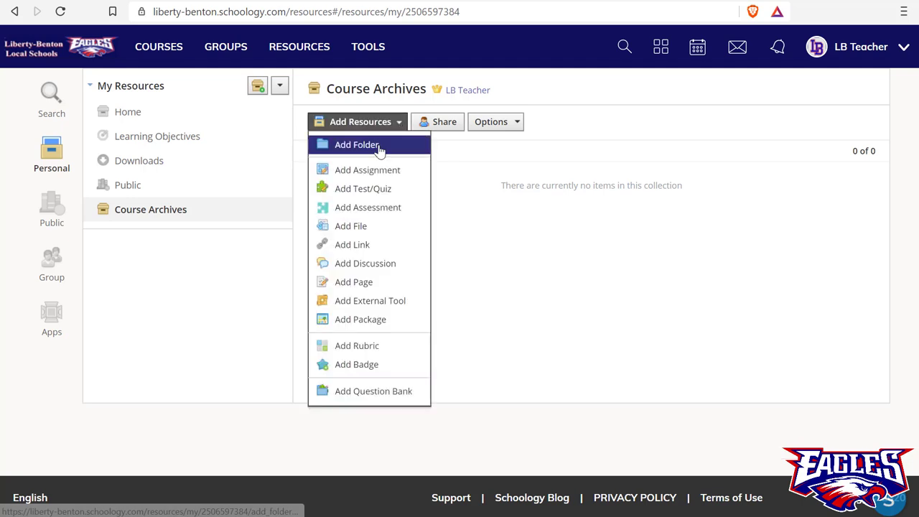
click(378, 146)
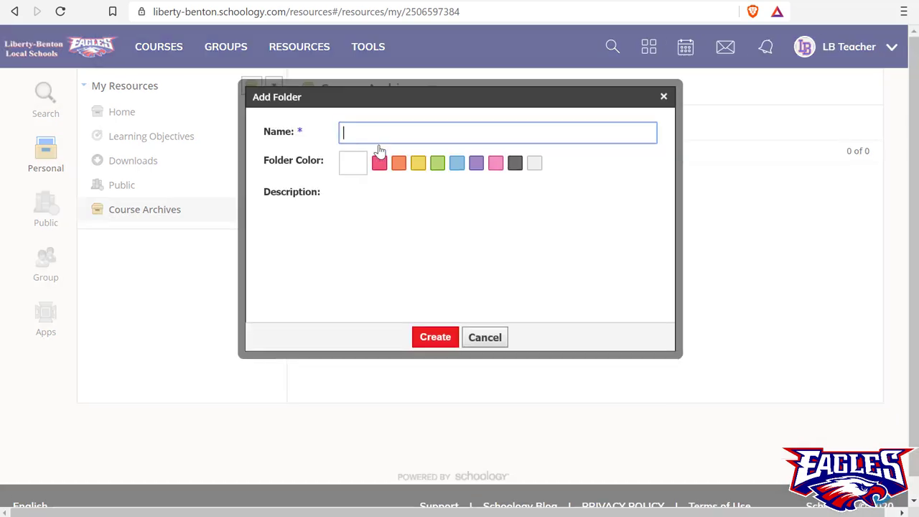
text(20)
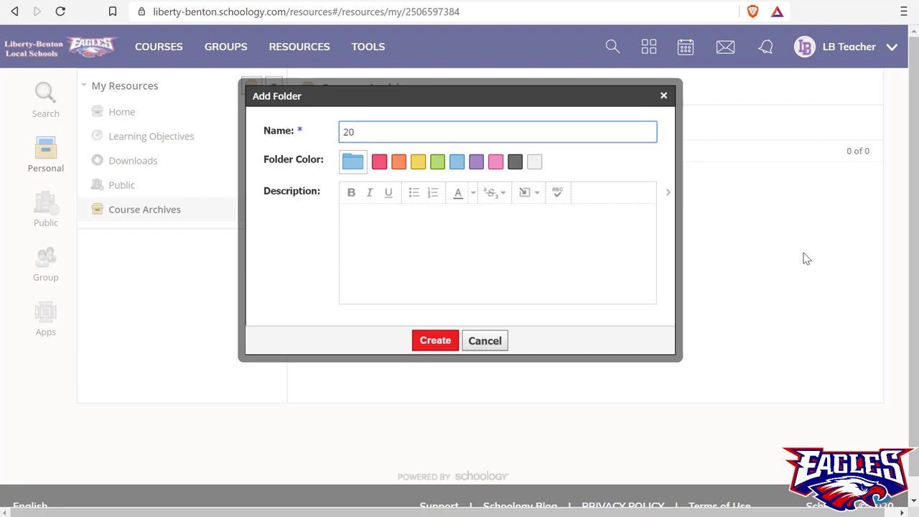
text(19-2020)
key(Return)
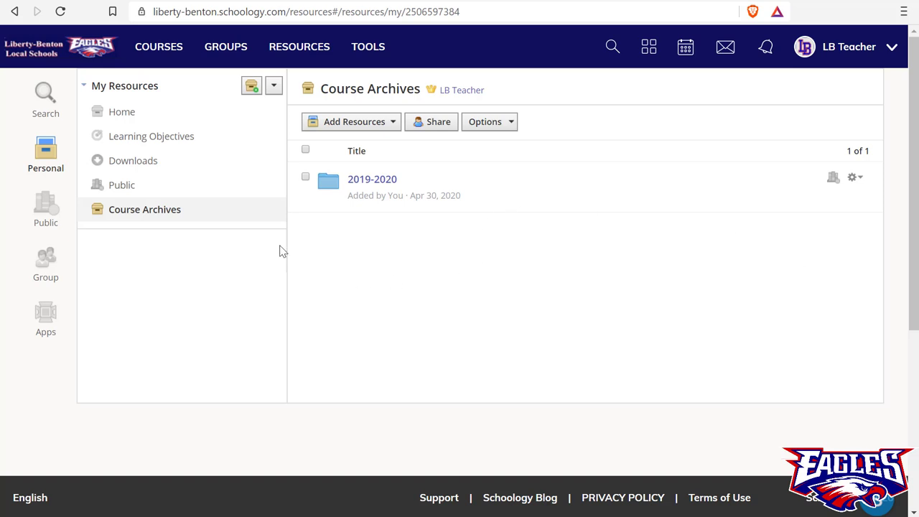
Step: Save the Tech Sandbox course to resources in the Course Archives collection, inside the 2019-2020 folder
click(178, 61)
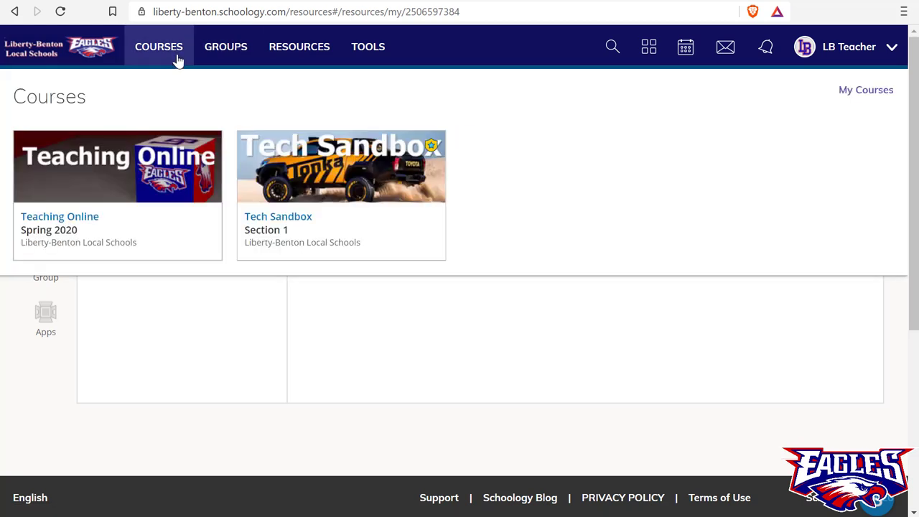
click(290, 149)
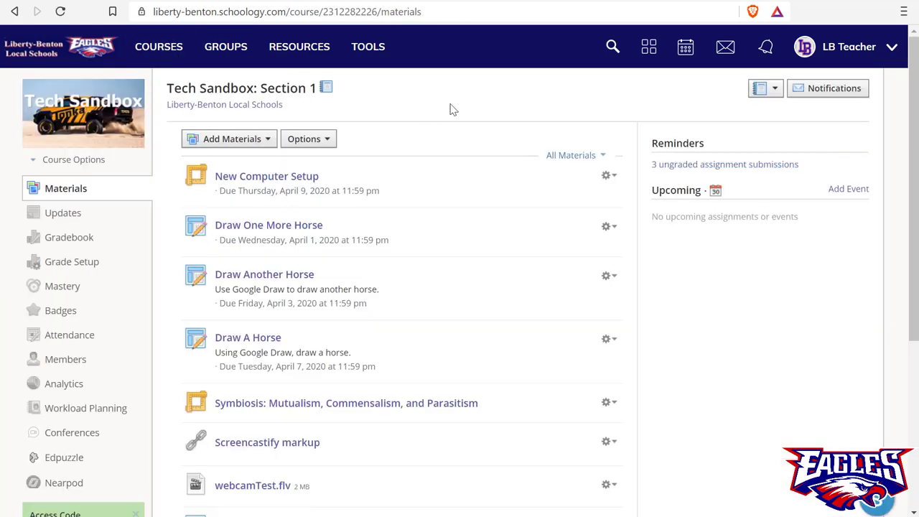
click(332, 148)
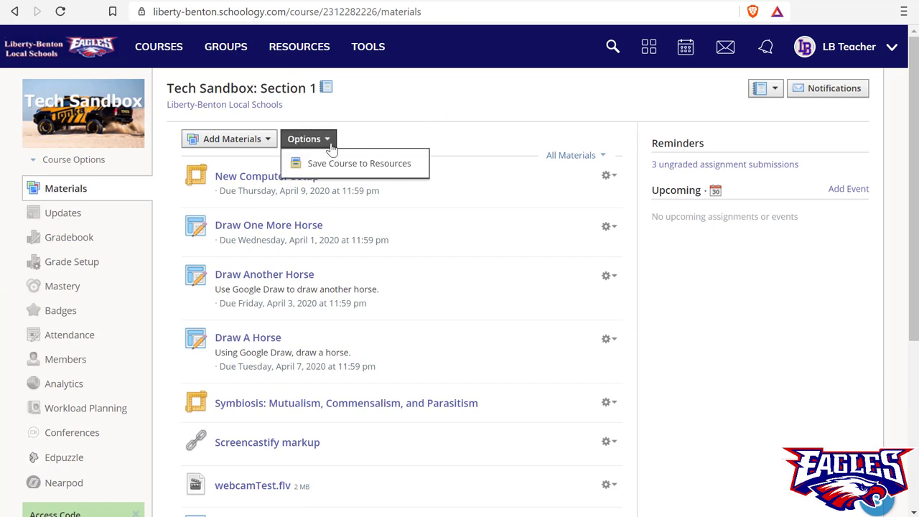
click(419, 169)
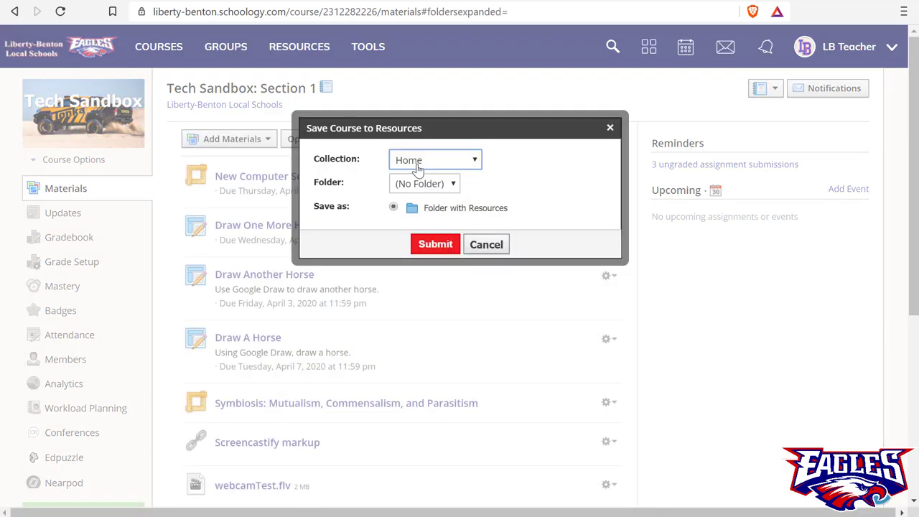
click(435, 165)
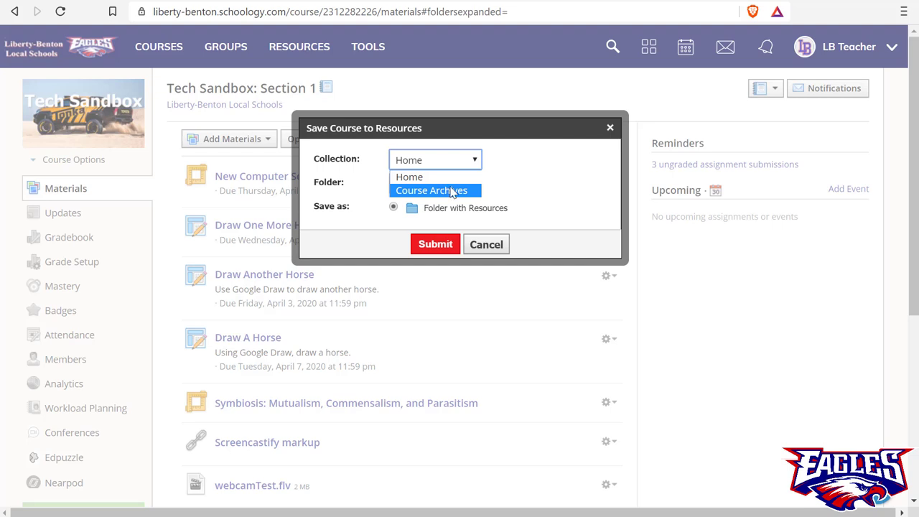
click(447, 190)
click(440, 188)
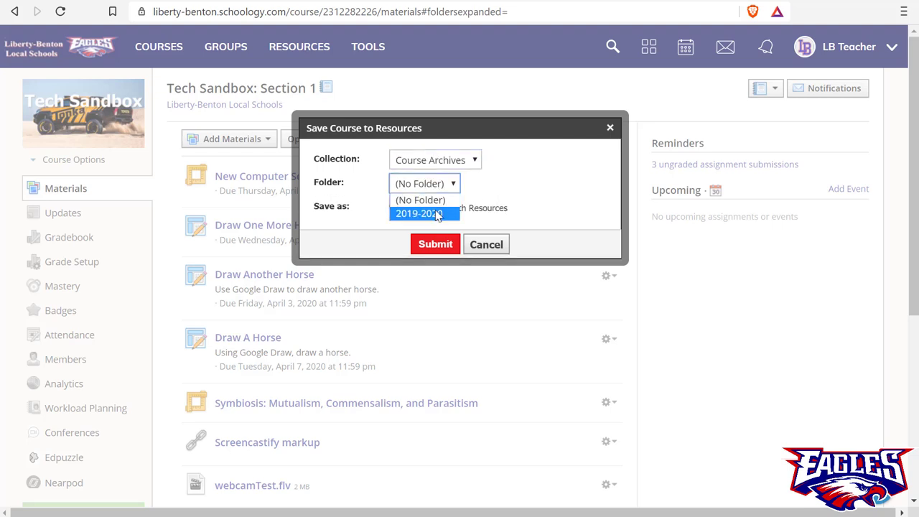
click(451, 214)
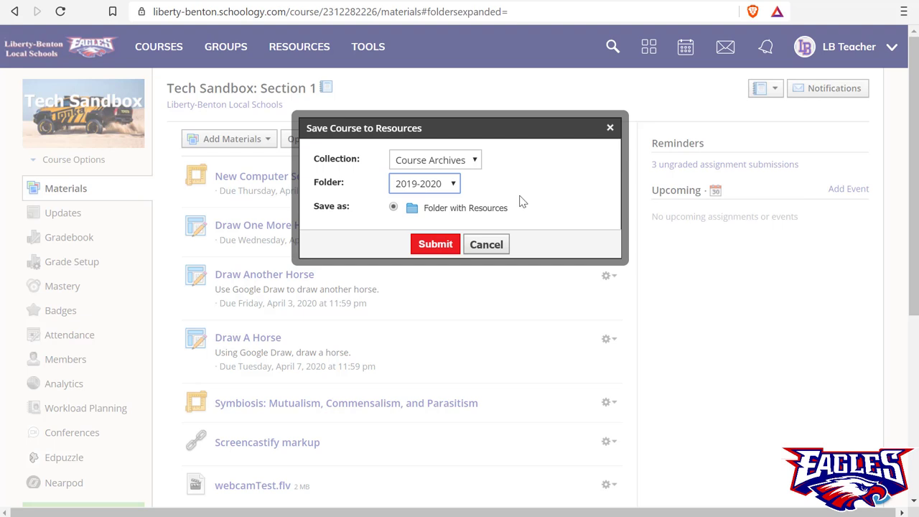
click(447, 244)
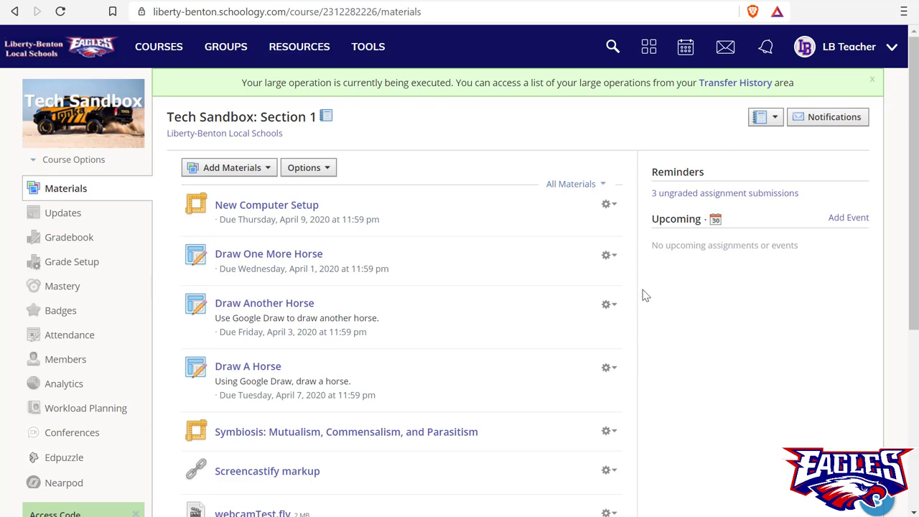
Step: Check the status of the saved Tech Sandbox course in the transfer history
scroll(646, 290, down, 4)
scroll(648, 289, up, 4)
click(736, 85)
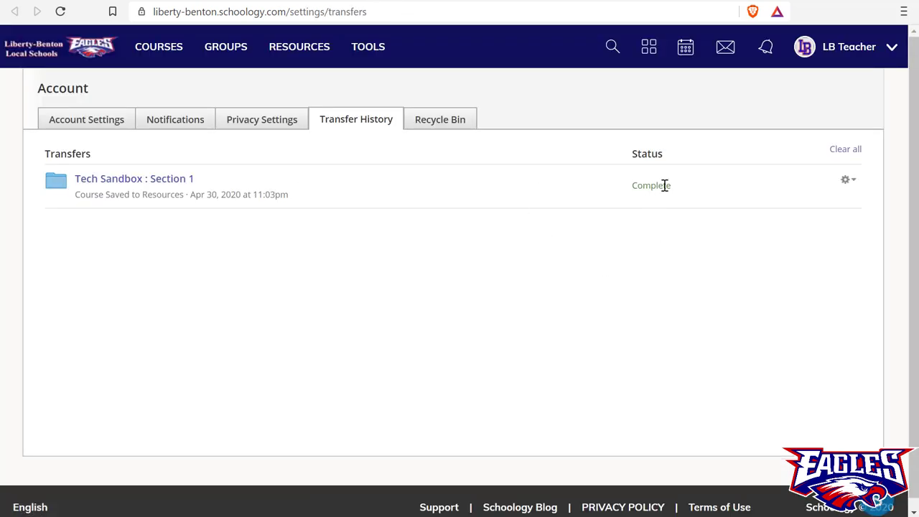
drag(663, 184, 601, 271)
click(601, 272)
Step: Open the archived Tech Sandbox: Section 1 folder under Course Archives, 2019-2020, and look through its saved materials
click(301, 49)
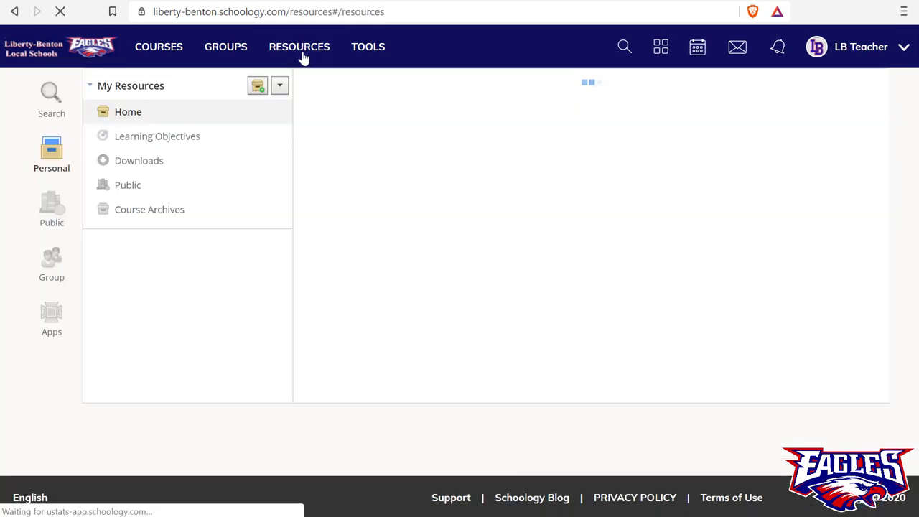
click(160, 214)
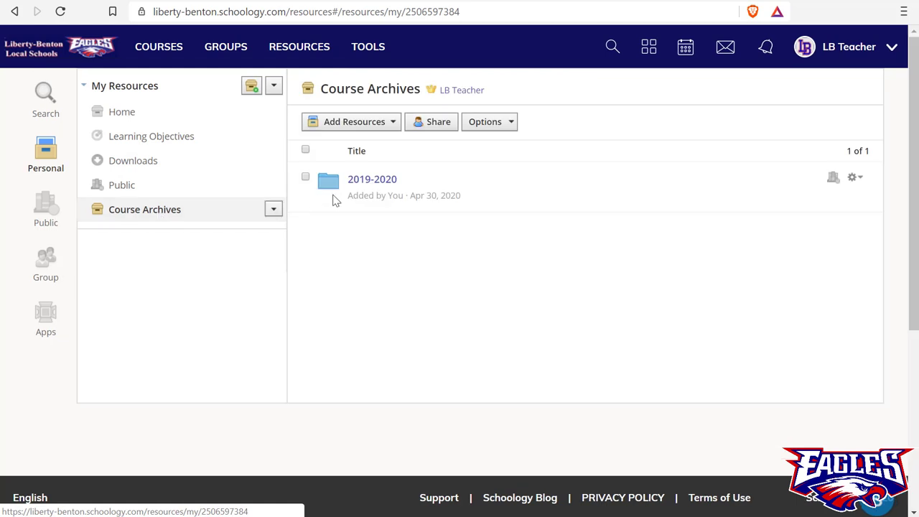
click(383, 185)
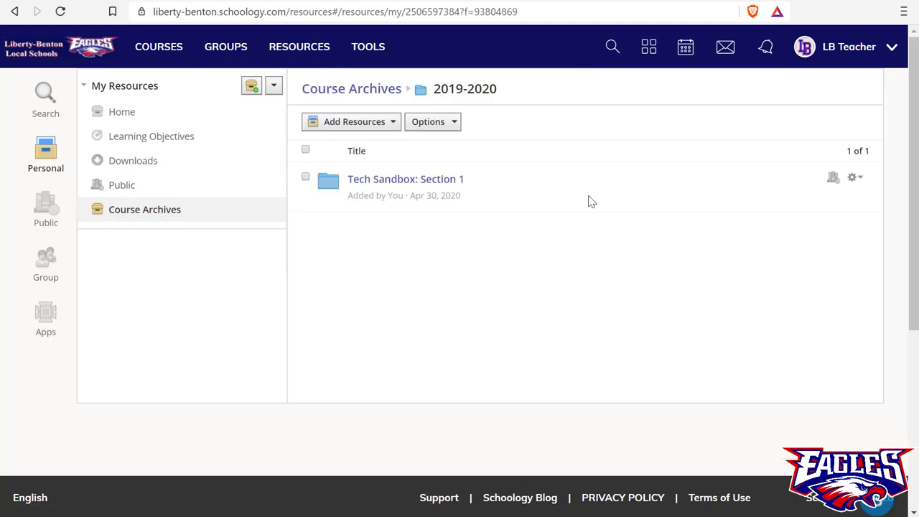
click(434, 187)
scroll(610, 232, down, 5)
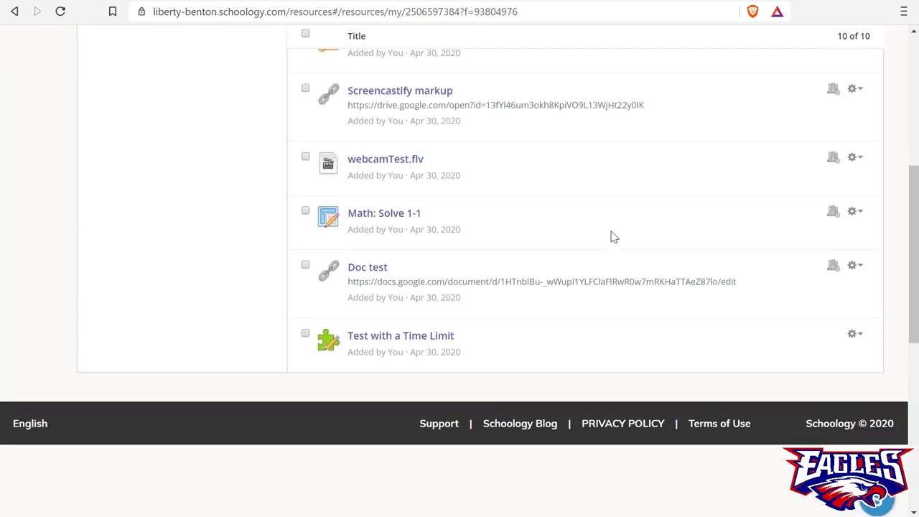
scroll(614, 237, up, 5)
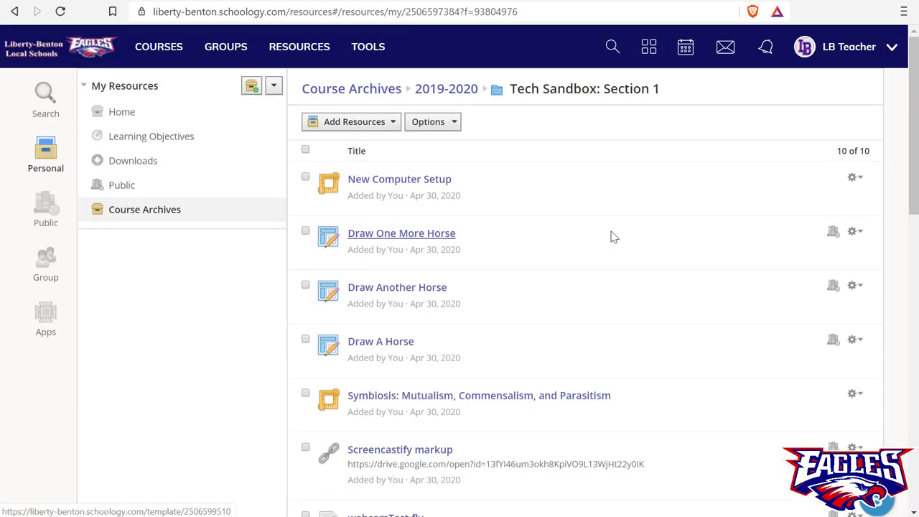
Step: In the Tech Sandbox course, select the archived Tech Sandbox: Section 1 folder for import from resources, and cancel the import
click(162, 49)
click(338, 188)
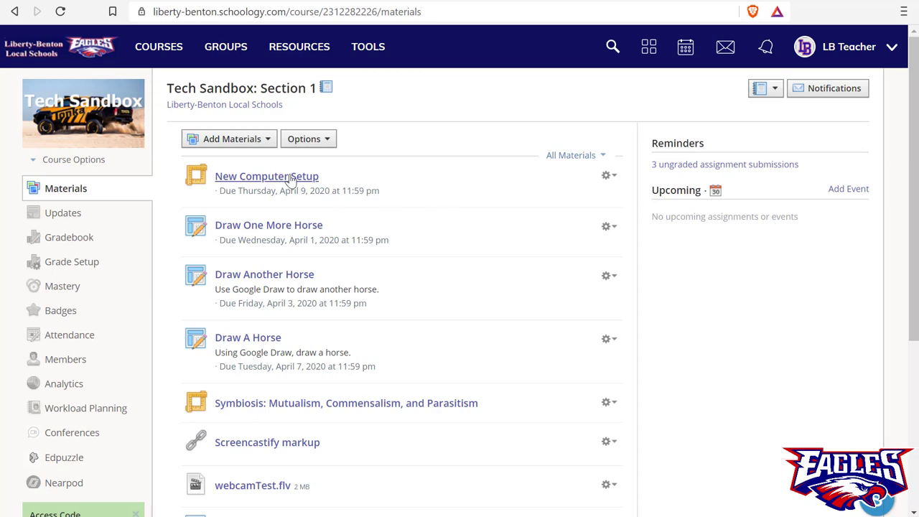
click(269, 140)
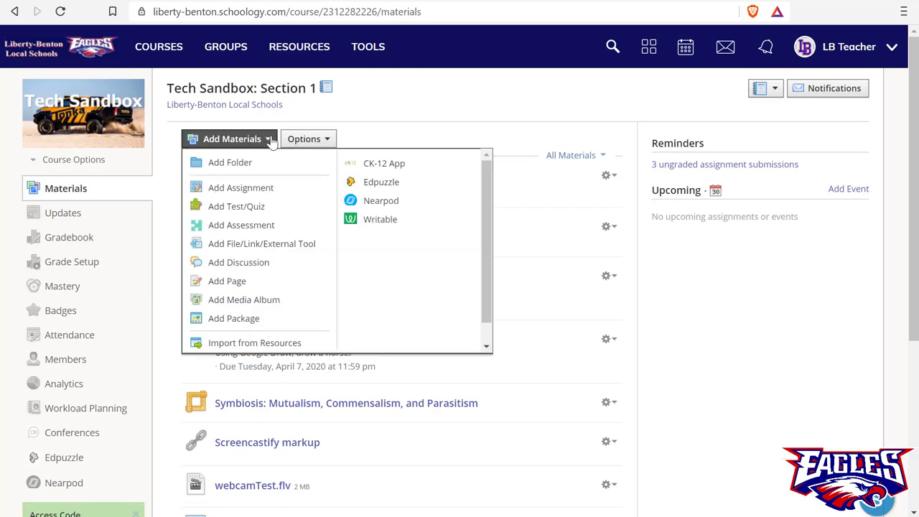
click(297, 344)
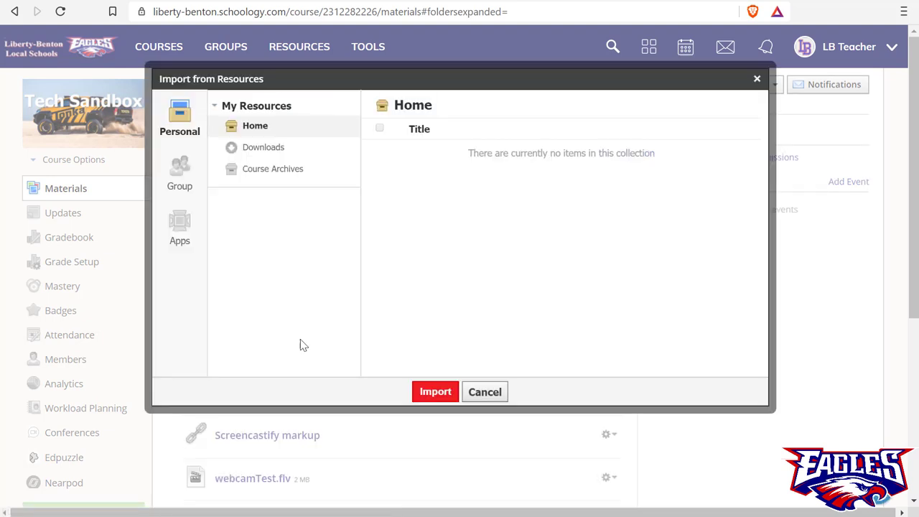
click(286, 176)
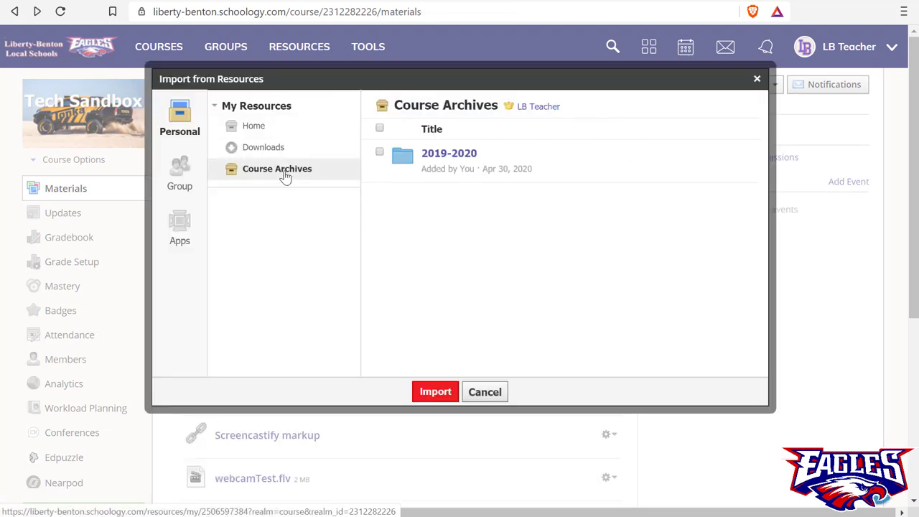
click(453, 156)
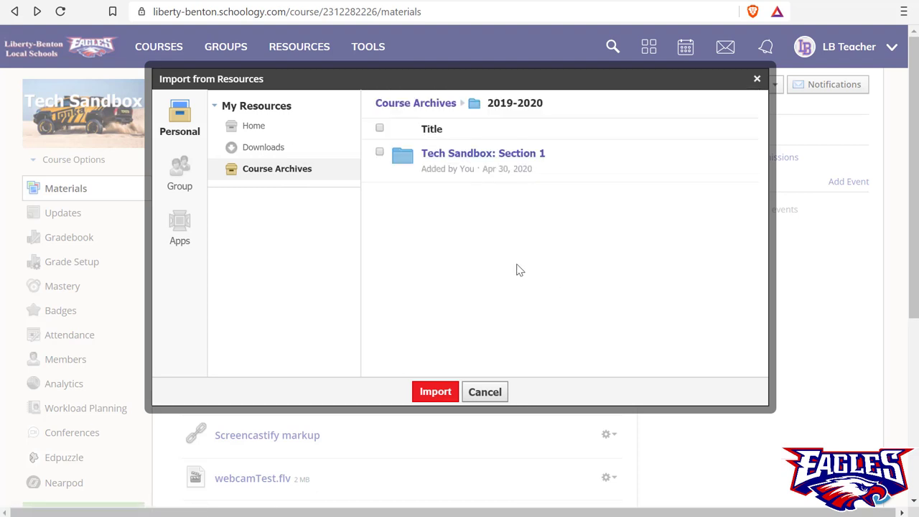
click(379, 152)
click(485, 392)
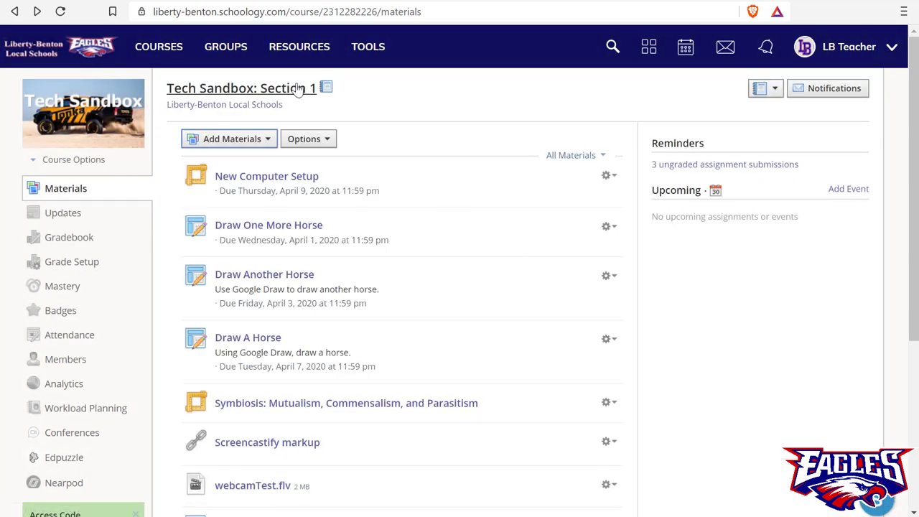
Step: Set up a resources export with the Course Archives collection and its Tech Sandbox: Section 1 folder
click(299, 46)
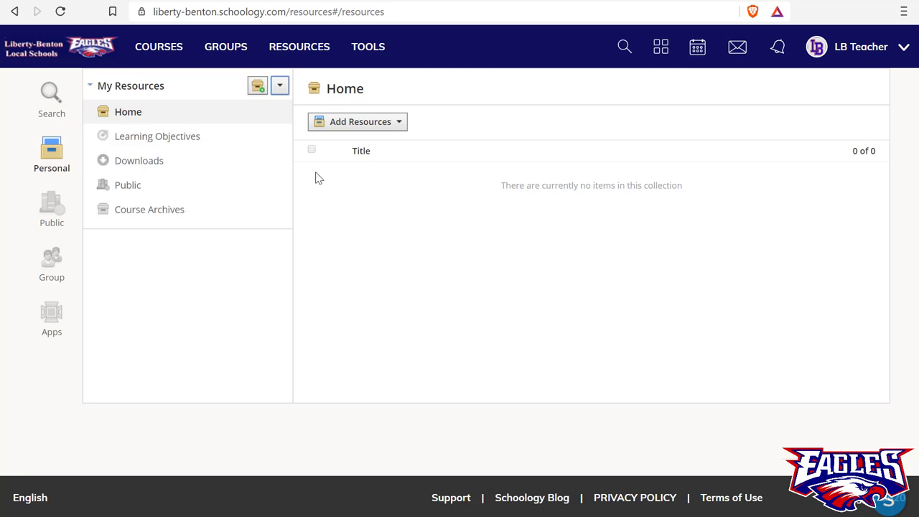
click(287, 51)
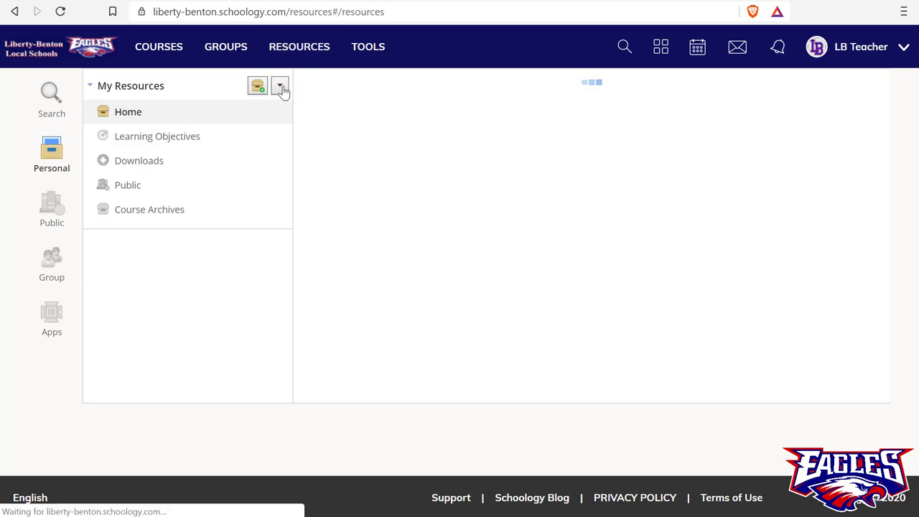
click(280, 87)
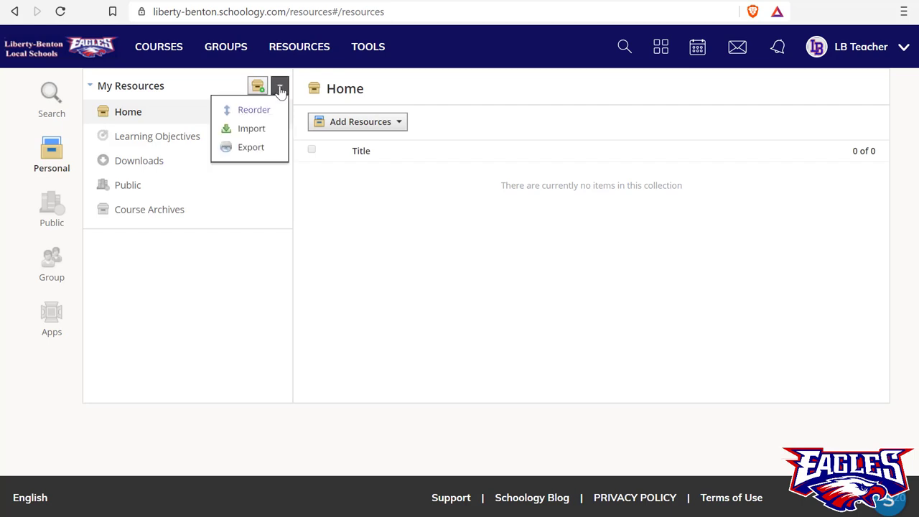
click(273, 151)
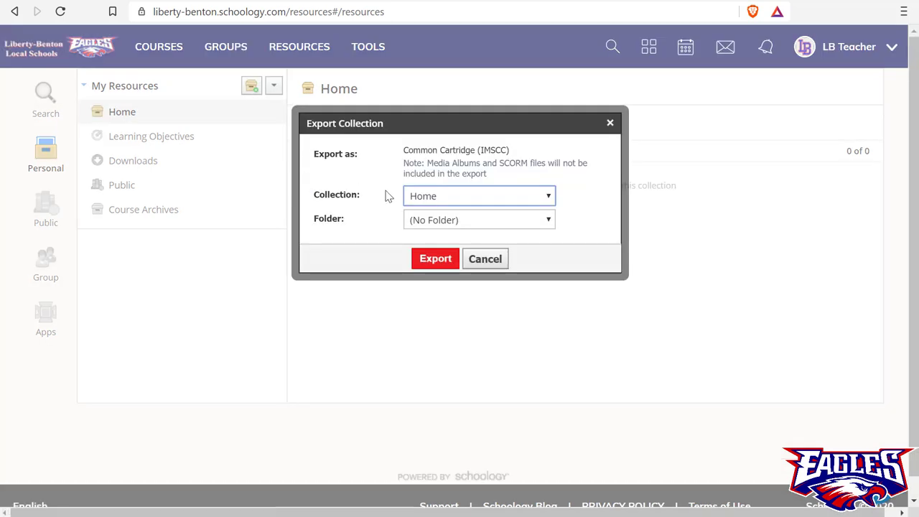
click(507, 199)
click(503, 225)
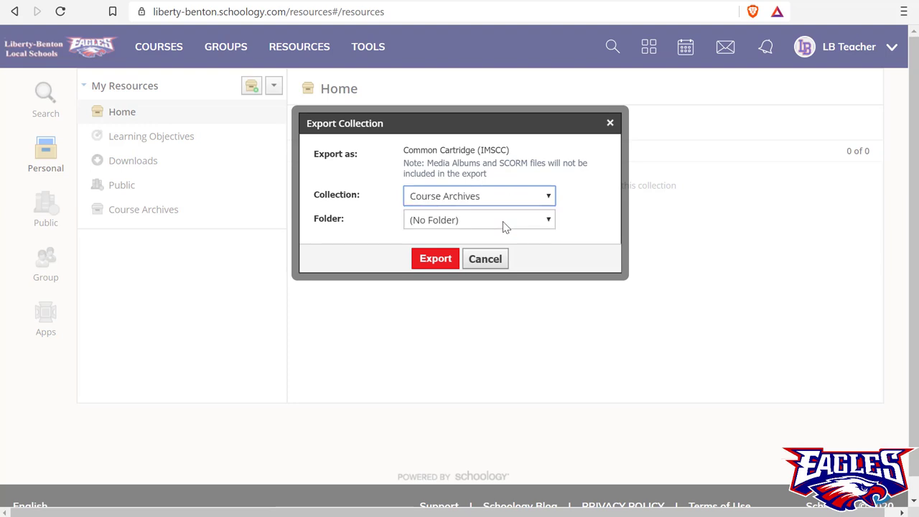
click(504, 222)
click(497, 262)
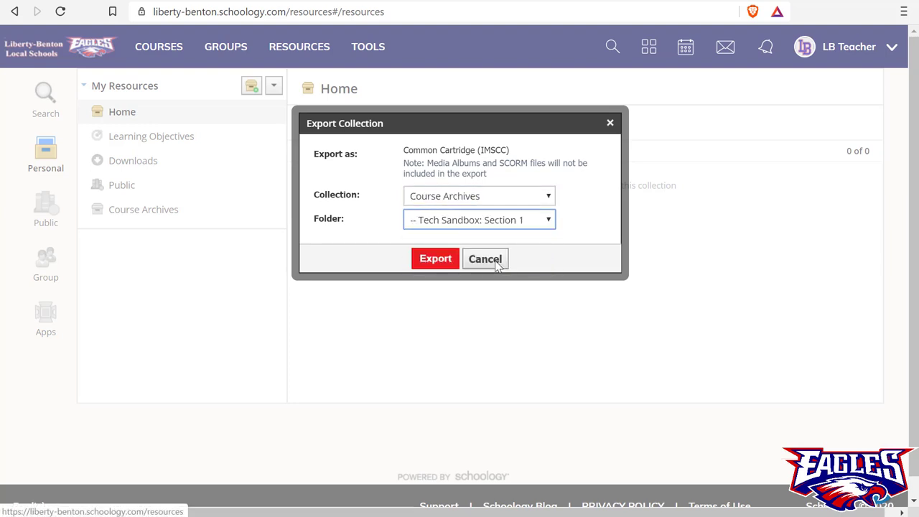